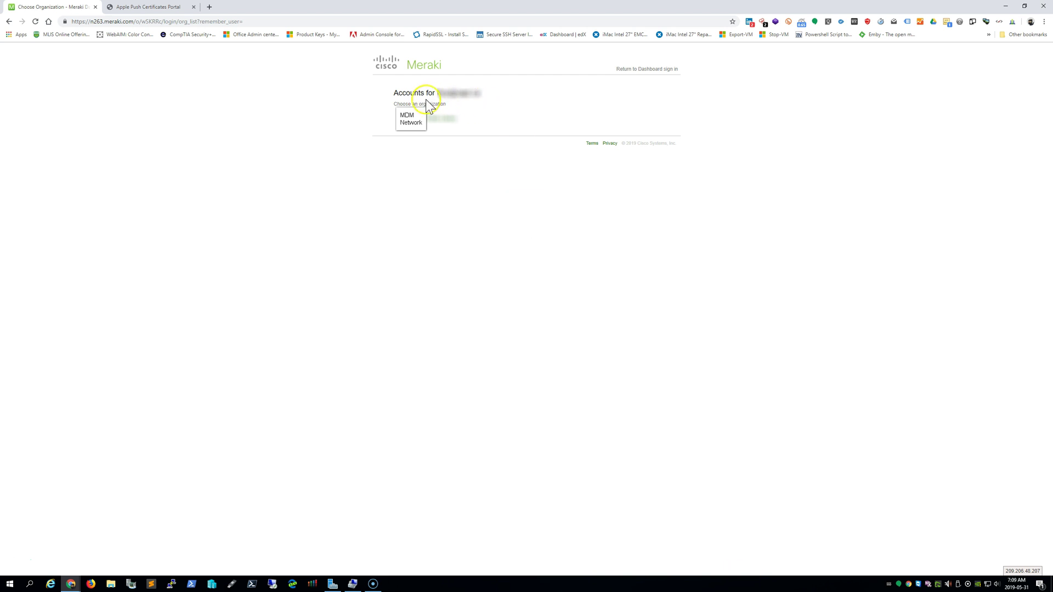
Choose the MDM organization on the Choose Organization page.
{"action": "left_click", "coordinate": [411, 119]}
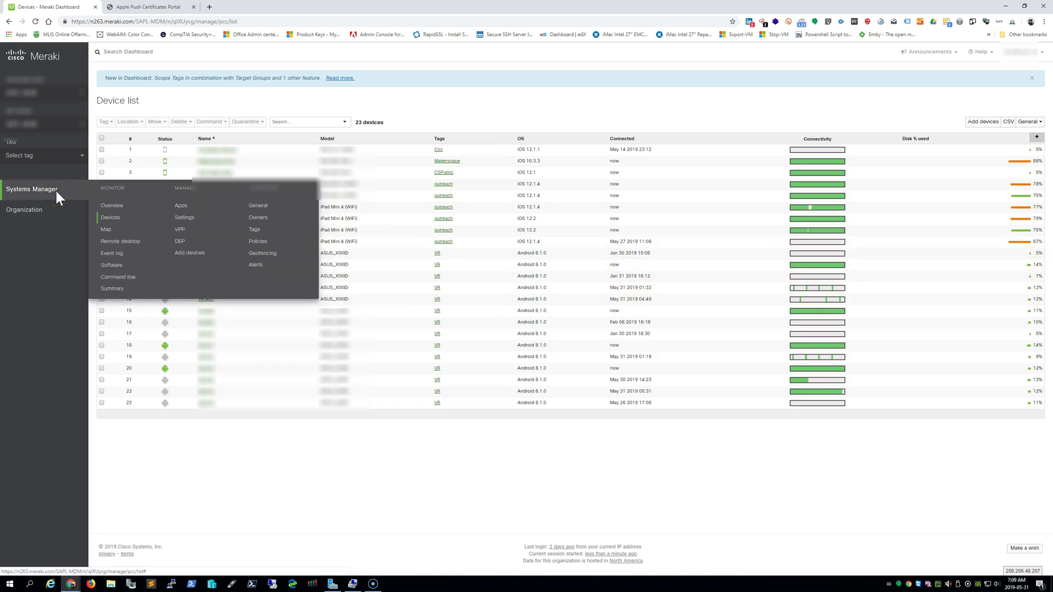
{"action": "mouse_move", "coordinate": [24, 210]}
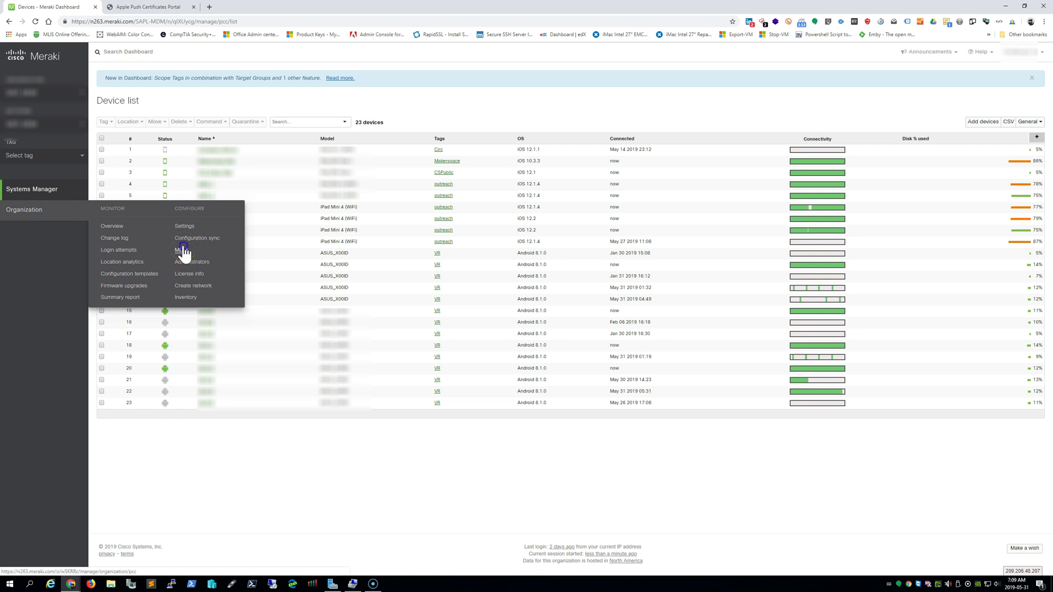
Go to Organization > MDM and open the help article about renewing the push certificate.
{"action": "left_click", "coordinate": [182, 249]}
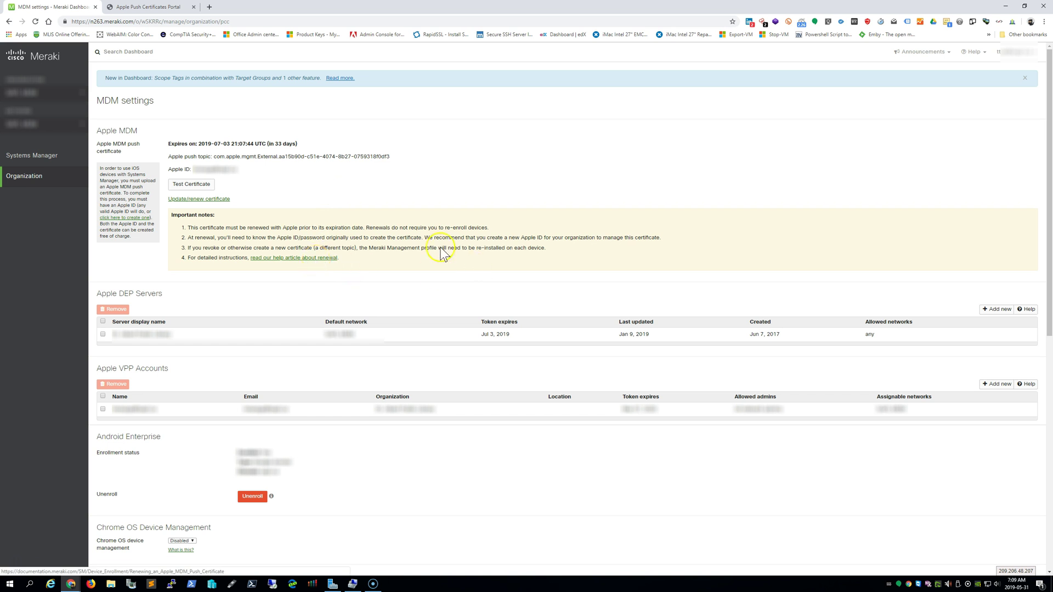
{"action": "left_click", "coordinate": [331, 262]}
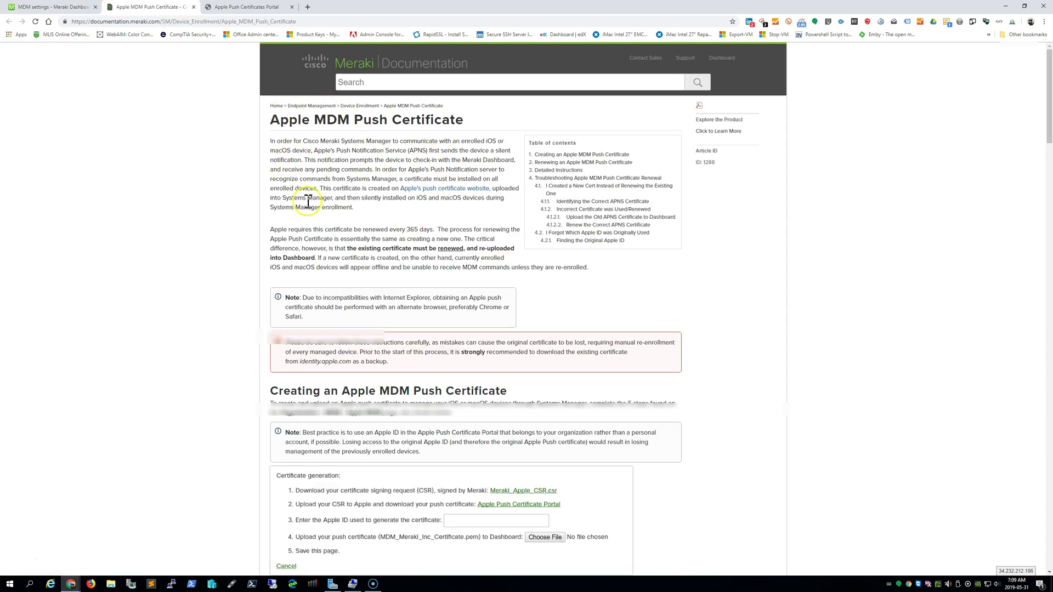
Close the Apple MDM Push Certificate documentation tab.
{"action": "left_click", "coordinate": [195, 7]}
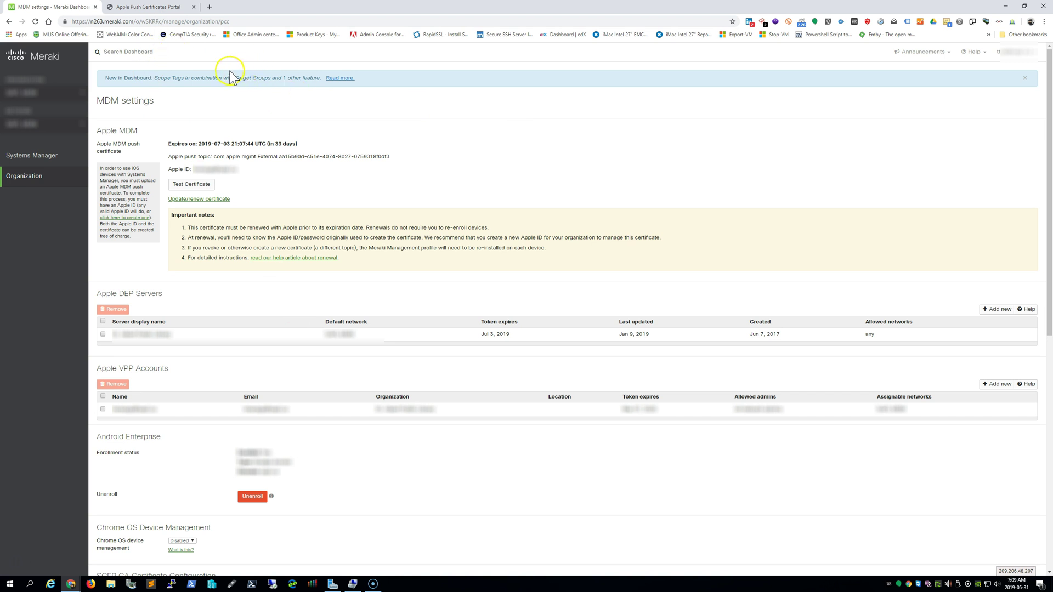
Submit the Apple ID and password on the Apple Push Certificates Portal sign-in form.
{"action": "left_click", "coordinate": [148, 6]}
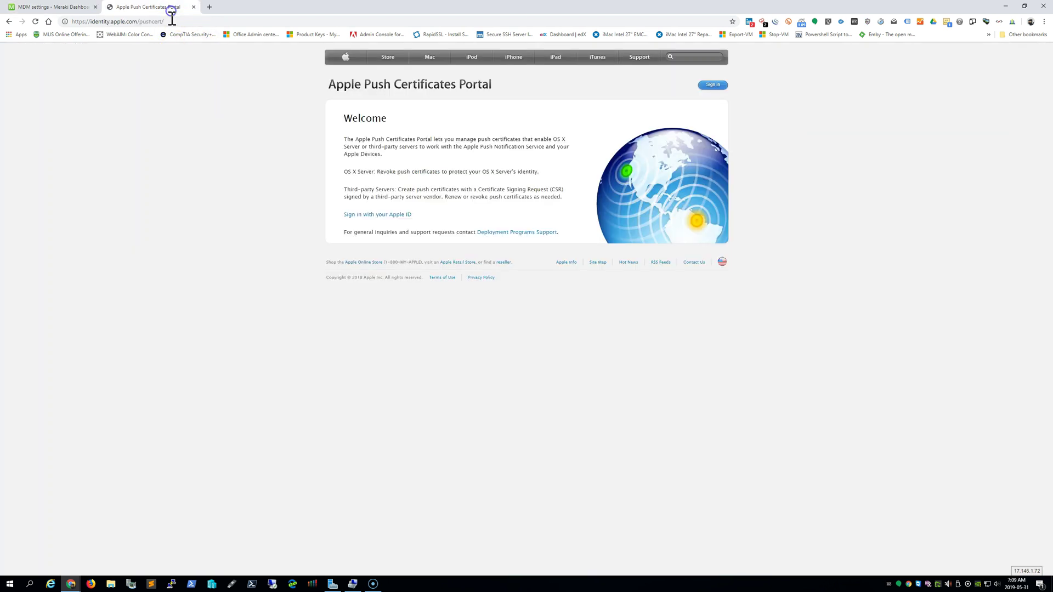
{"action": "left_click", "coordinate": [715, 86]}
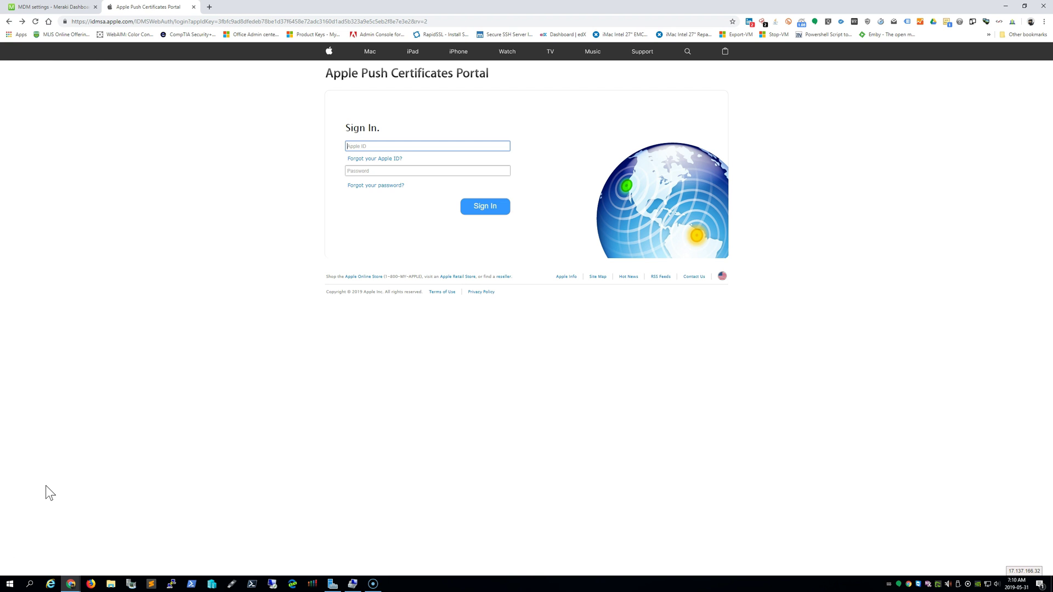
{"action": "left_click", "coordinate": [45, 508]}
{"action": "left_click", "coordinate": [18, 562]}
{"action": "left_click", "coordinate": [18, 567]}
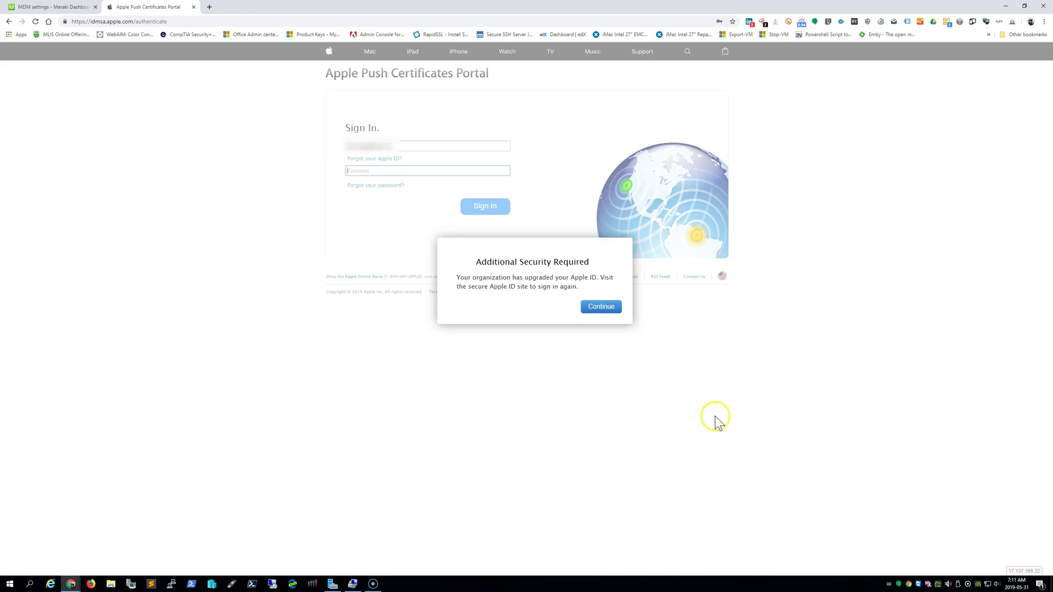
Continue past the Additional Security Required notice and complete the secure Apple ID sign-in.
{"action": "left_click", "coordinate": [603, 306]}
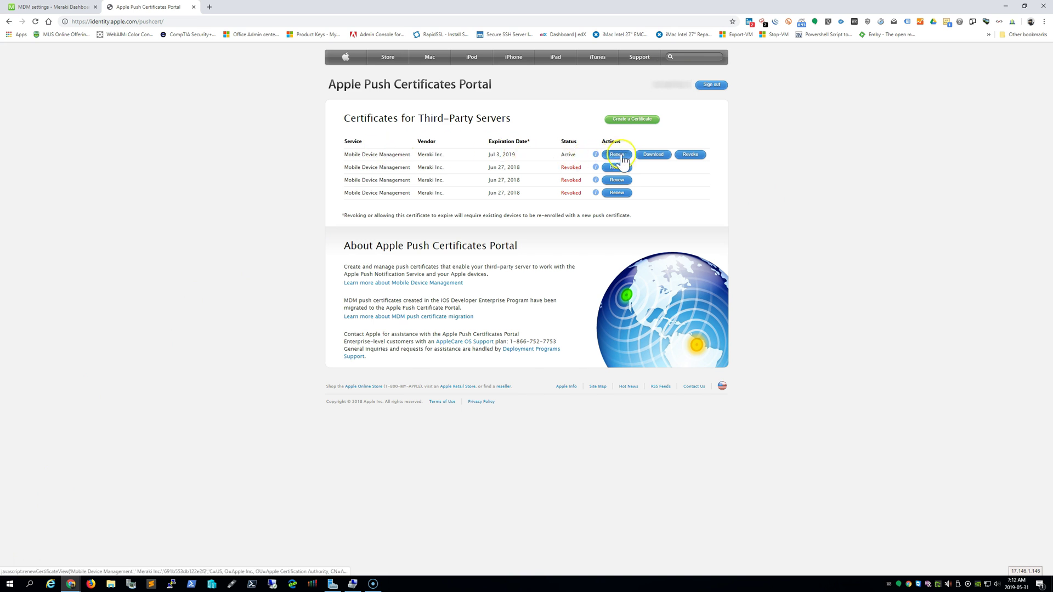
Start the Meraki certificate update and download Meraki_Apple_CSR (4).csr, checking it in its folder.
{"action": "left_click", "coordinate": [49, 7]}
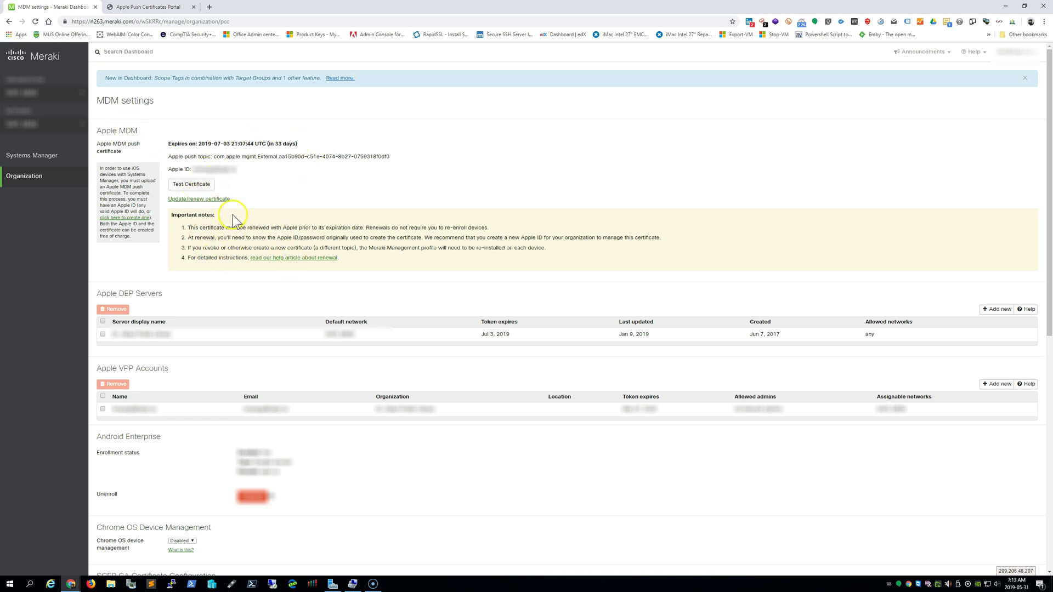
{"action": "left_click", "coordinate": [212, 200]}
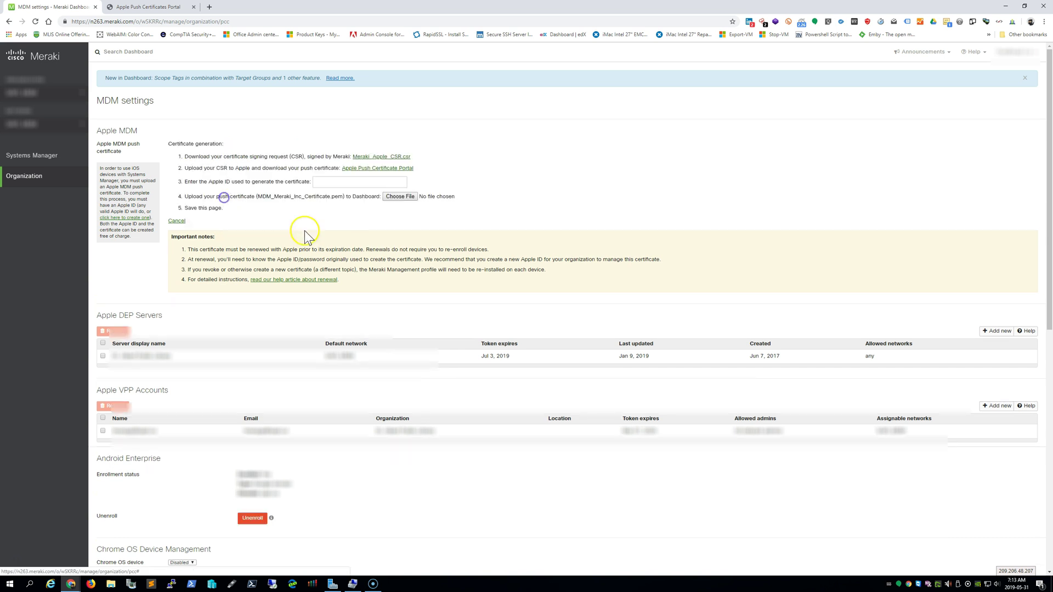
{"action": "left_click", "coordinate": [393, 158]}
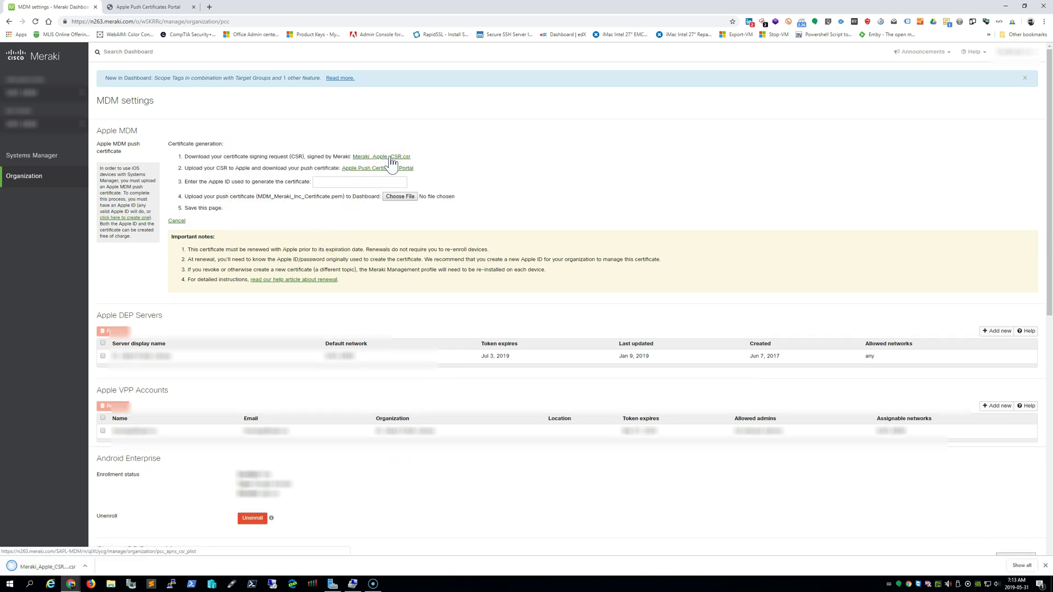
{"action": "left_click", "coordinate": [85, 565]}
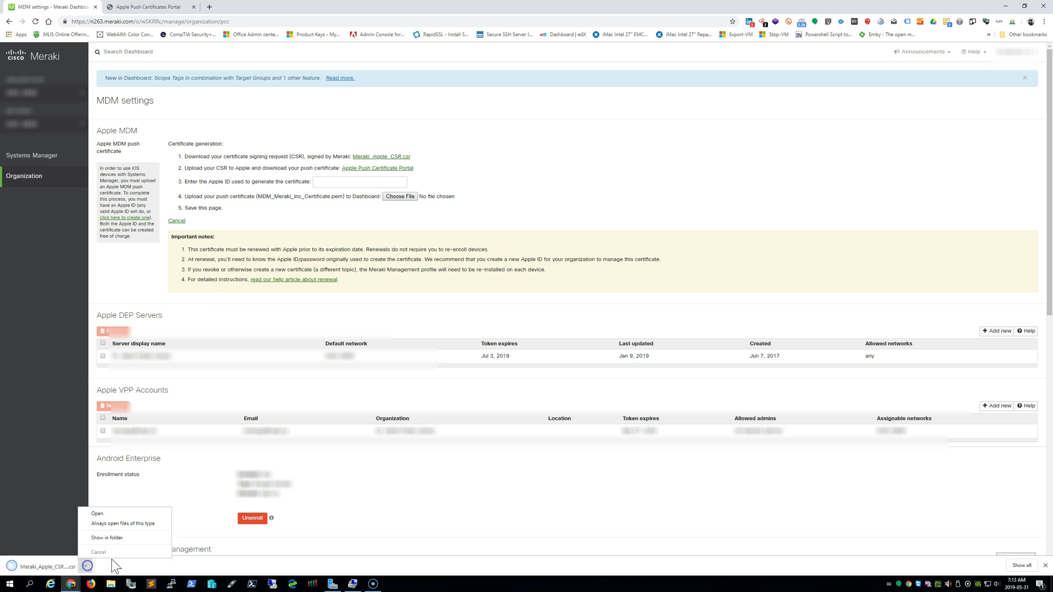
{"action": "left_click", "coordinate": [135, 538]}
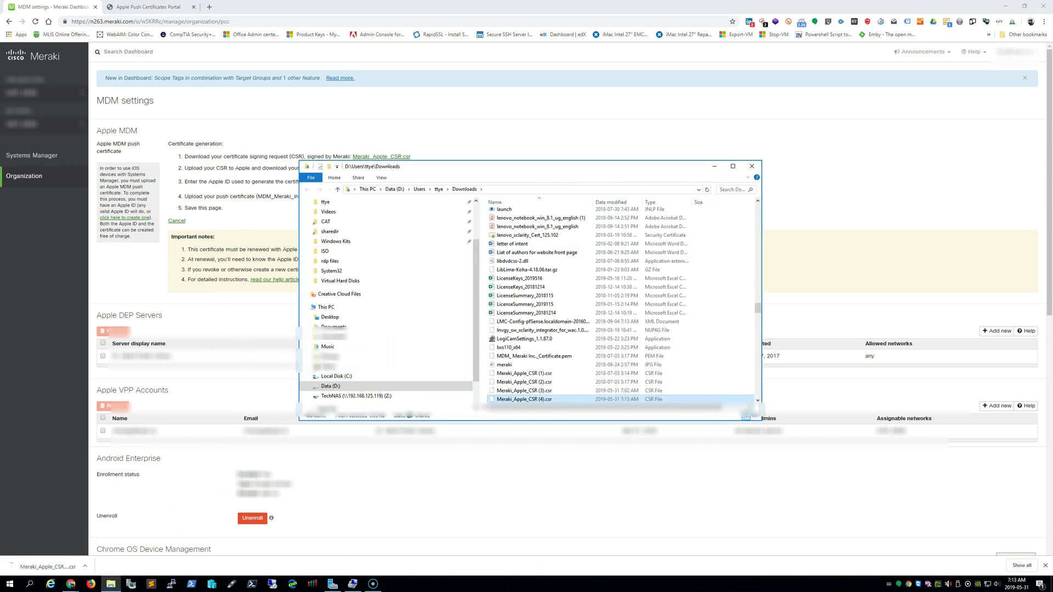
{"action": "left_click", "coordinate": [752, 166]}
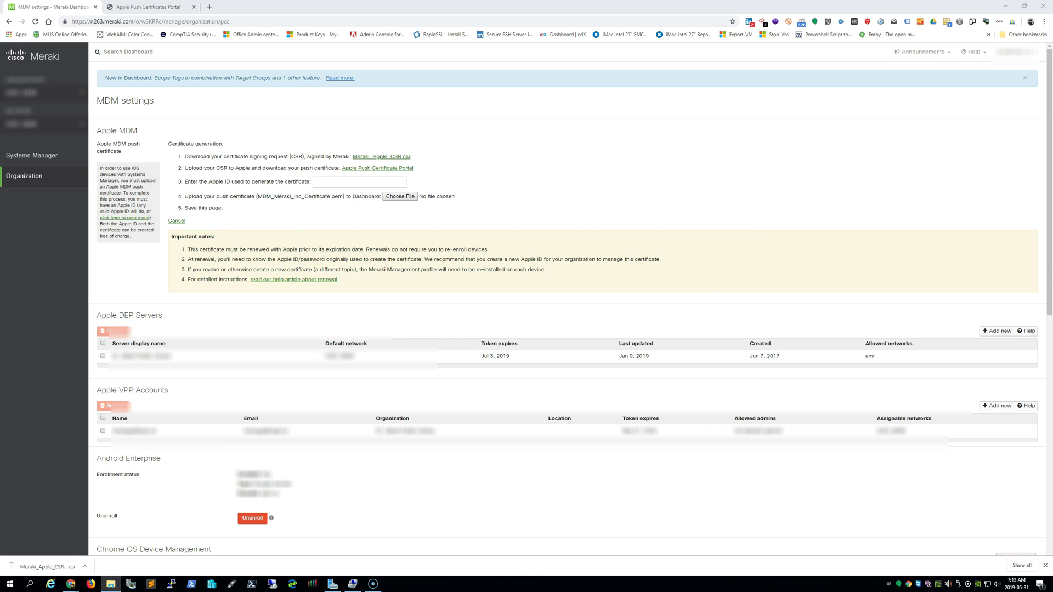
Renew the active Meraki MDM certificate with Meraki_Apple_CSR (4).csr and download the new .pem.
{"action": "left_click", "coordinate": [156, 8]}
{"action": "left_click", "coordinate": [617, 155]}
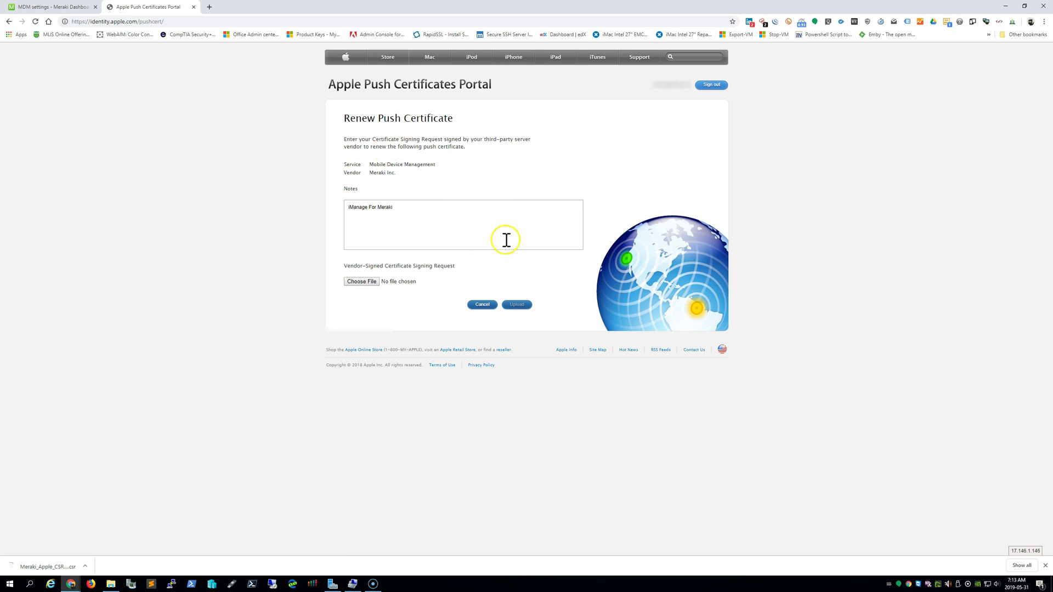
{"action": "left_click", "coordinate": [360, 282]}
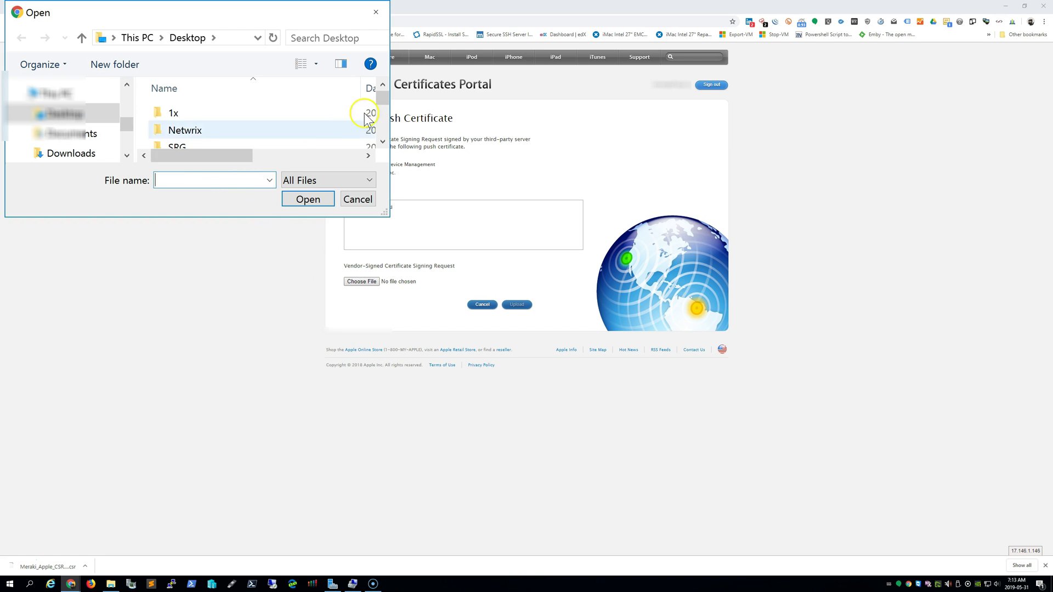
{"action": "left_click_drag", "start_coordinate": [241, 12], "coordinate": [590, 149]}
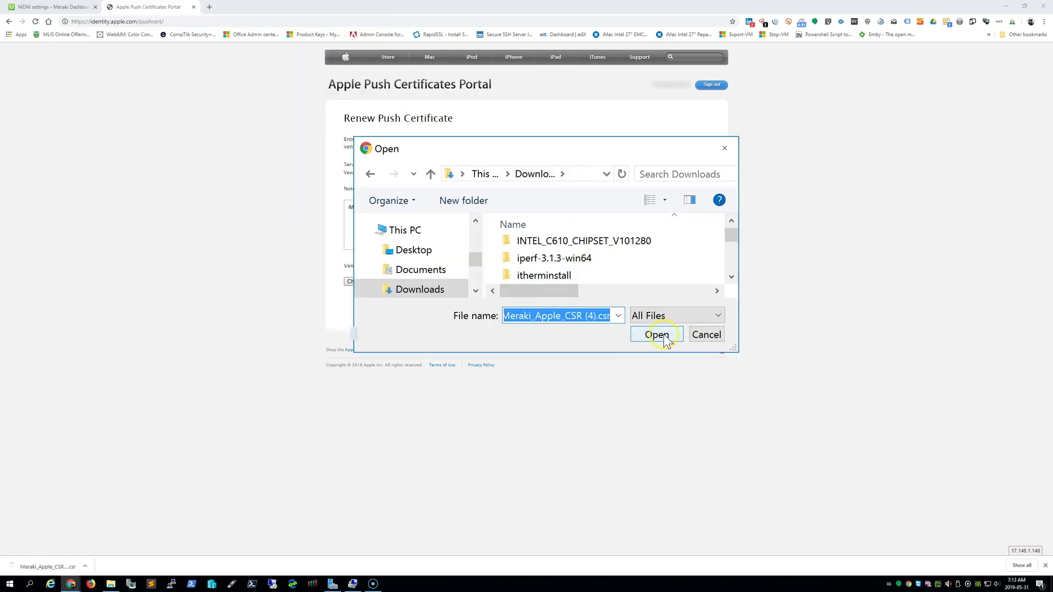
{"action": "left_click", "coordinate": [657, 335]}
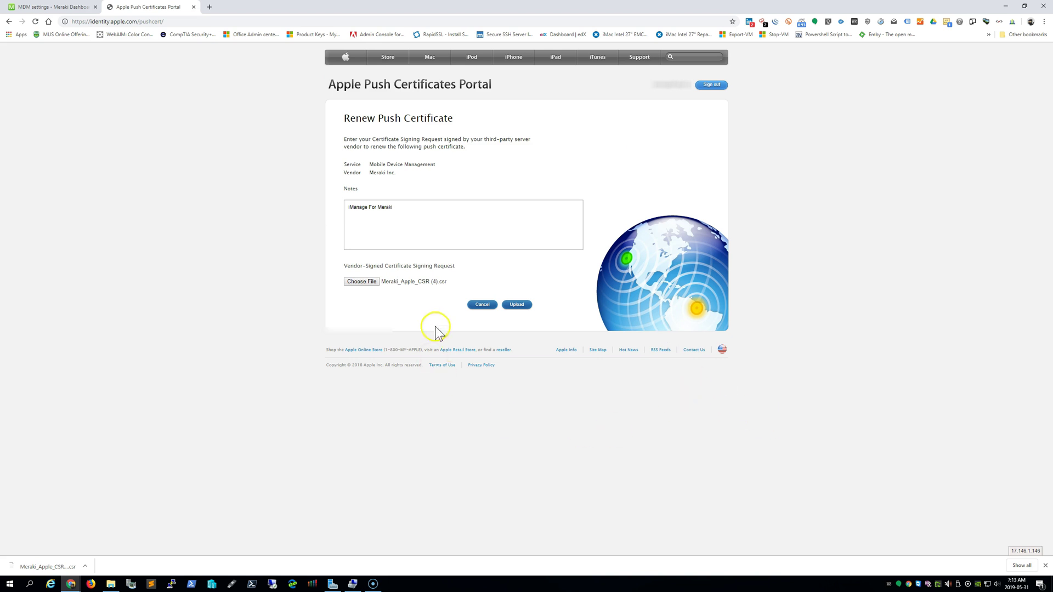
{"action": "left_click", "coordinate": [517, 304]}
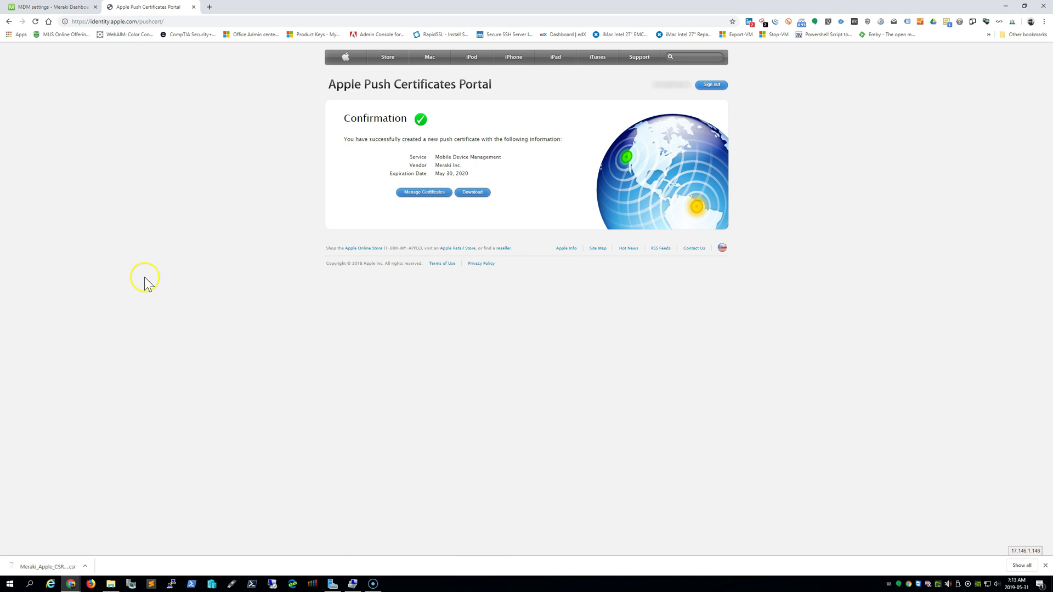
{"action": "left_click", "coordinate": [484, 196]}
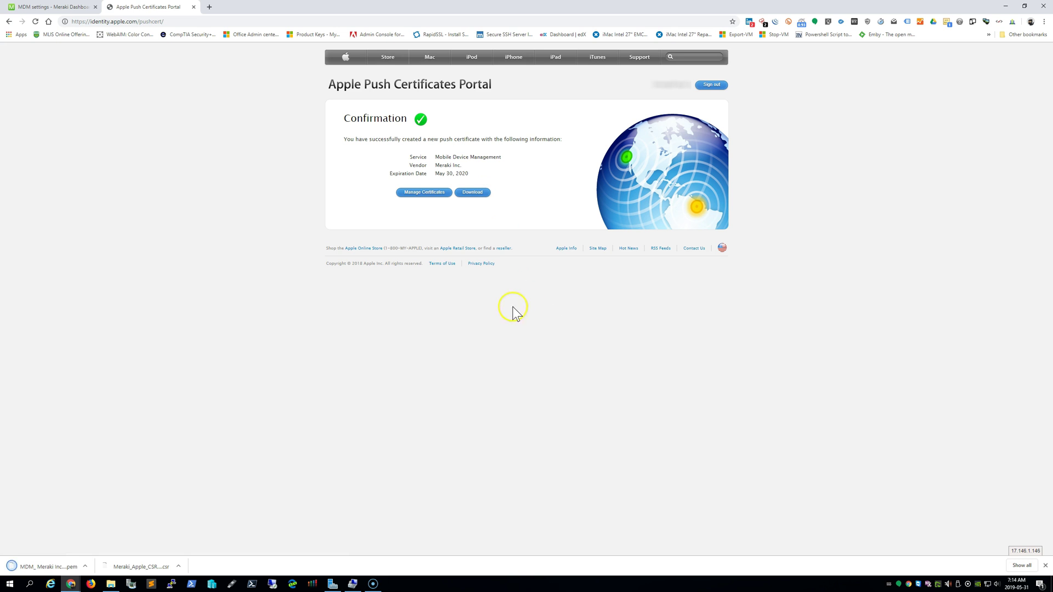
Attach the renewed .pem certificate with its Apple ID in Meraki MDM settings and save.
{"action": "left_click", "coordinate": [54, 6]}
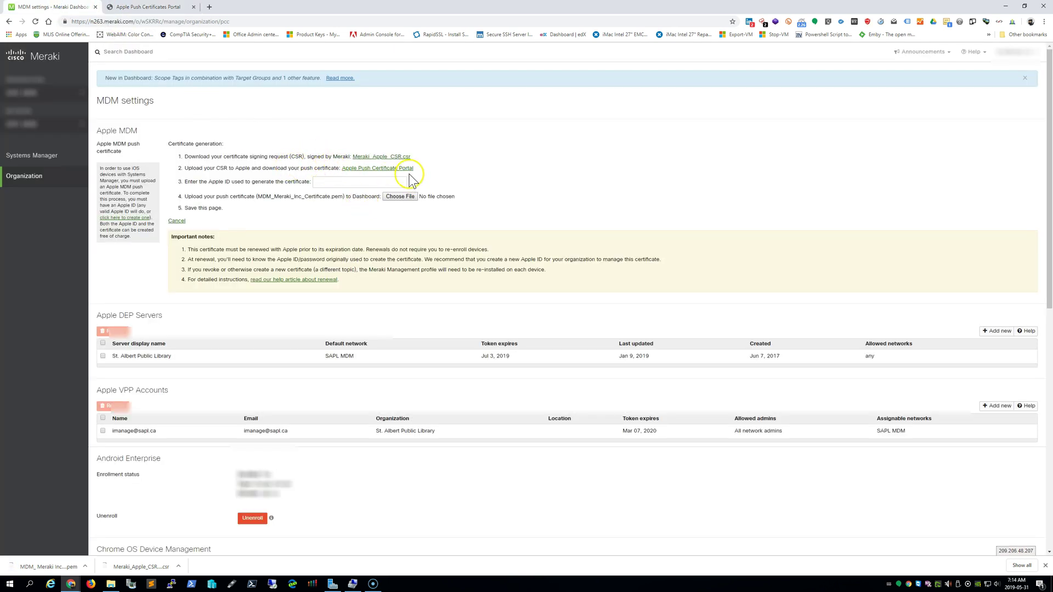
{"action": "left_click", "coordinate": [333, 181]}
{"action": "type", "text": "[redacted]"}
{"action": "type", "text": "[redacted]"}
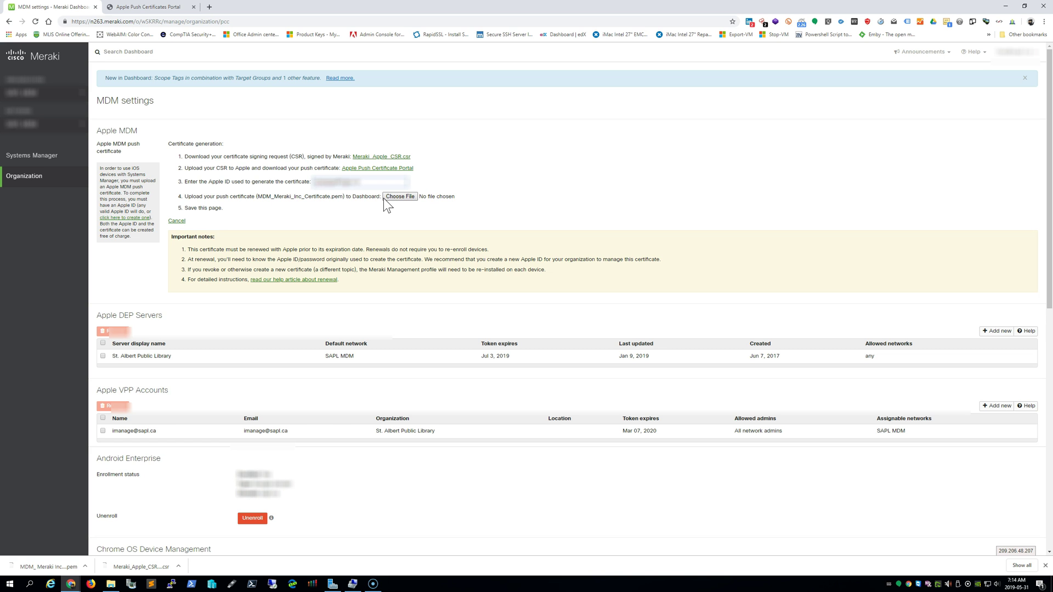
{"action": "left_click", "coordinate": [401, 197]}
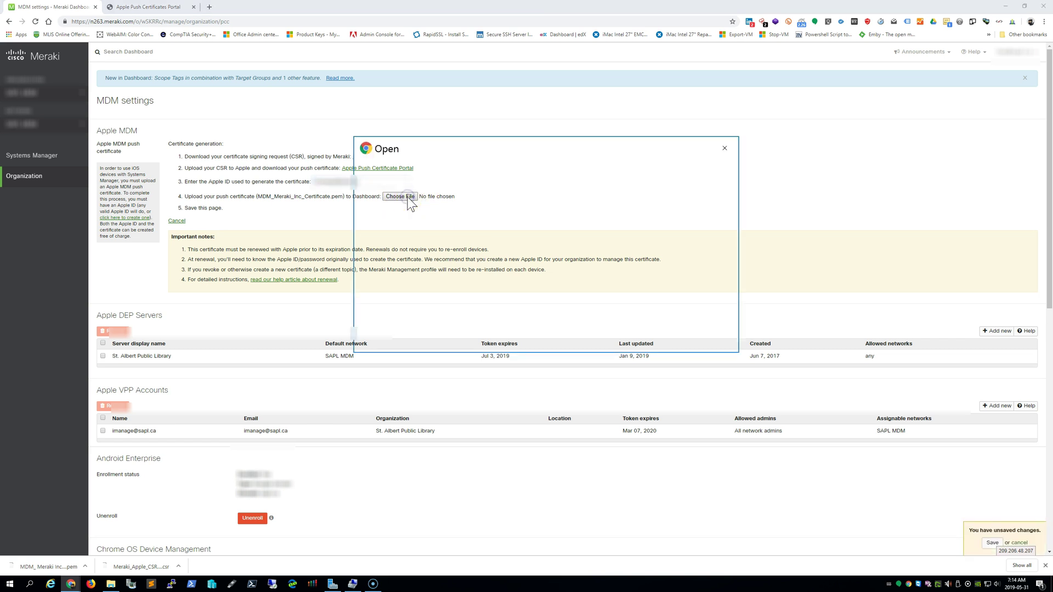
{"action": "left_click", "coordinate": [560, 258]}
{"action": "mouse_move", "coordinate": [548, 291]}
{"action": "left_mouse_down"}
{"action": "mouse_move", "coordinate": [618, 295]}
{"action": "mouse_move", "coordinate": [527, 293]}
{"action": "left_mouse_up"}
{"action": "left_click", "coordinate": [657, 335]}
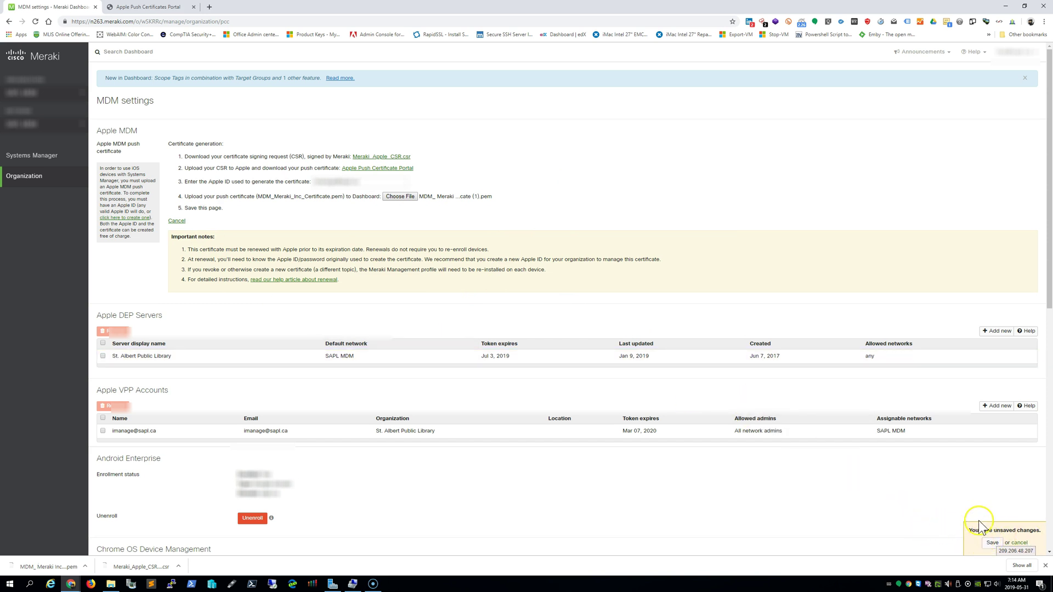
{"action": "left_click", "coordinate": [989, 543]}
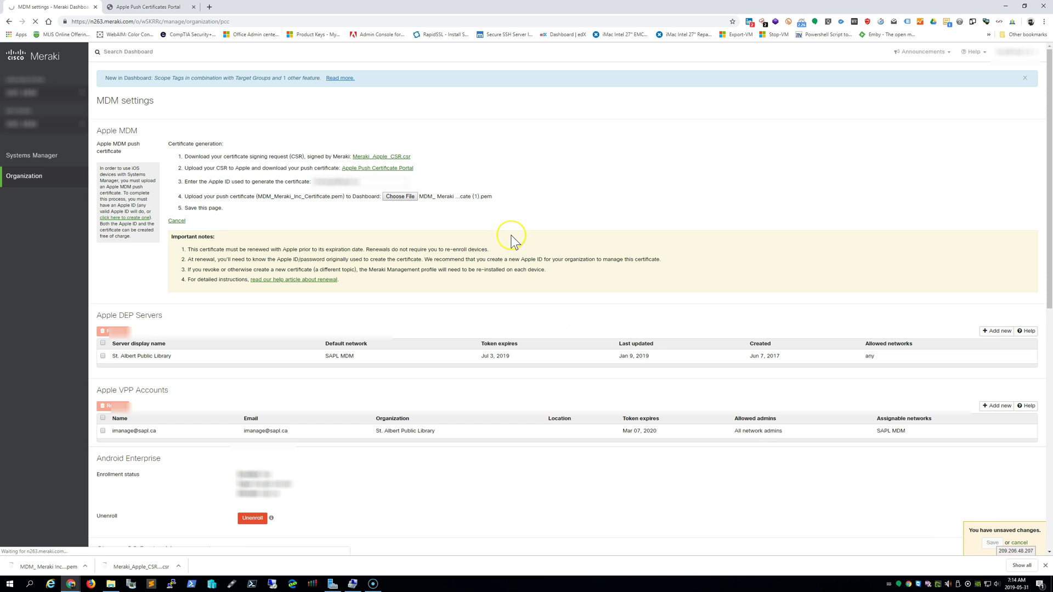